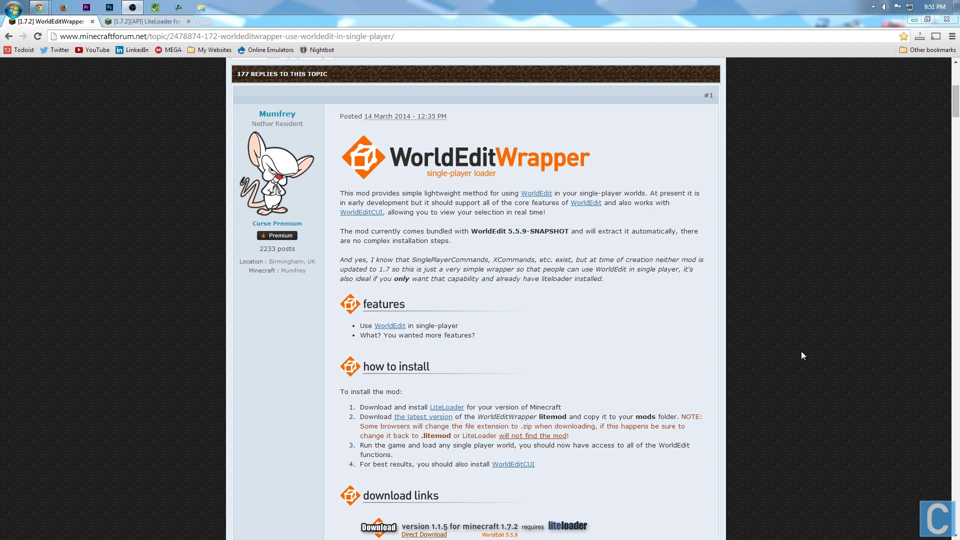
Download the Windows EXE of the LiteLoader installer for Minecraft 1.7.2 from its forum thread and minimize the browser.
{"action": "left_click", "coordinate": [114, 26]}
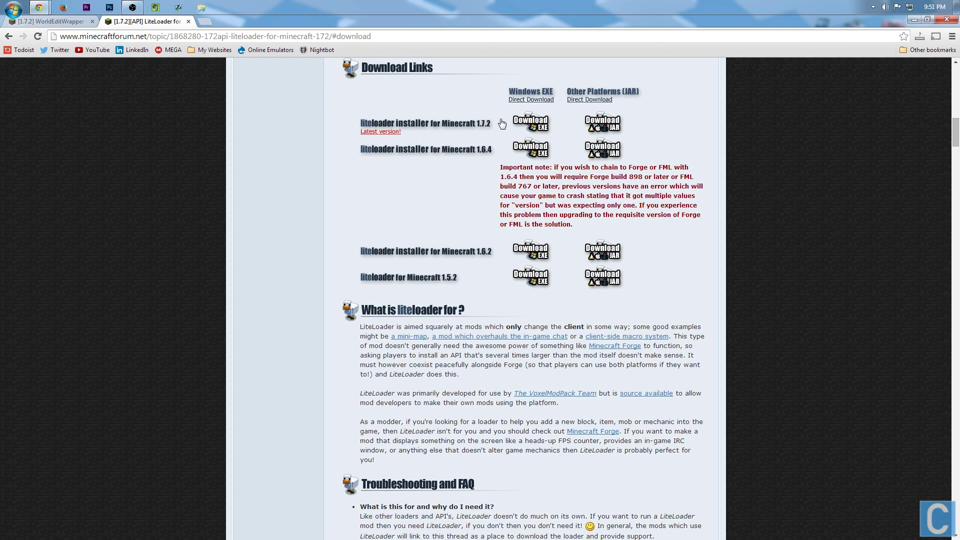
{"action": "left_click", "coordinate": [537, 123]}
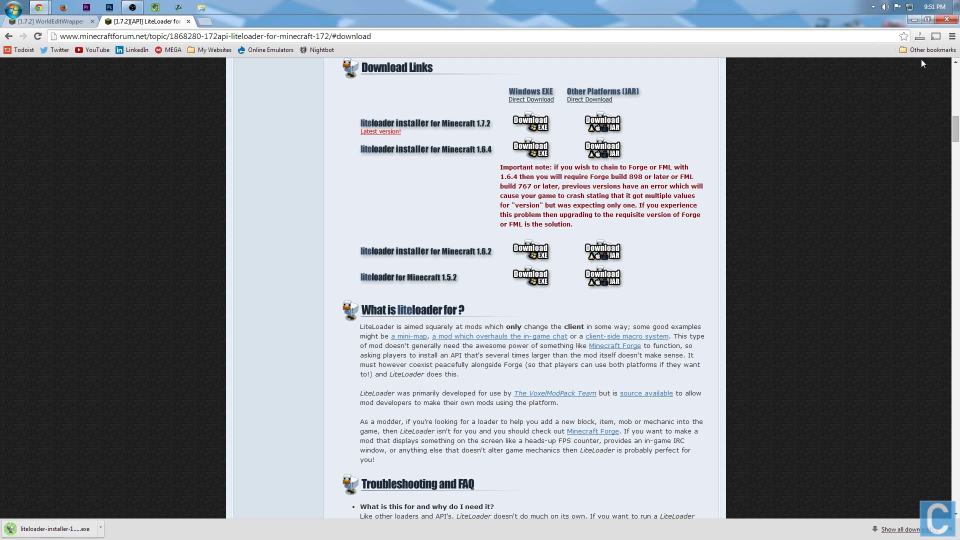
{"action": "left_click", "coordinate": [914, 19]}
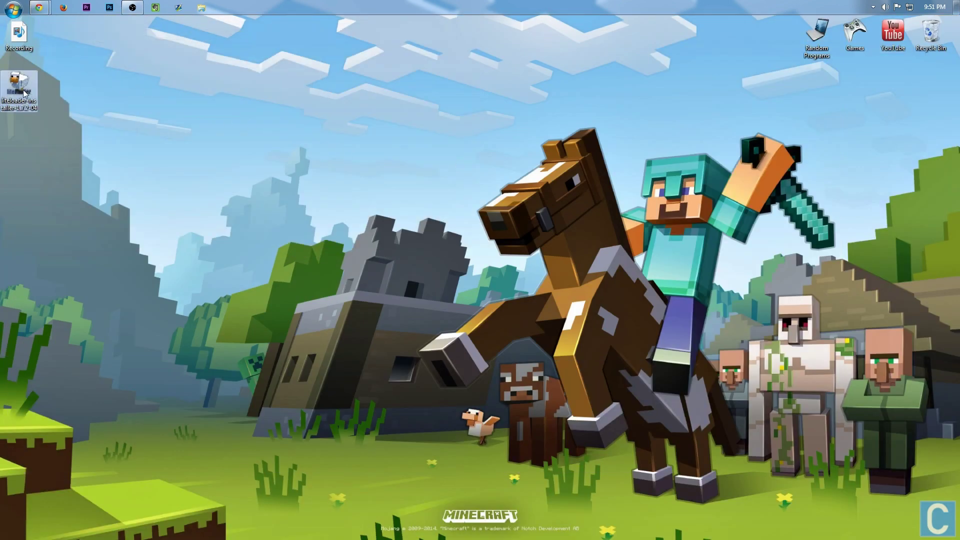
Run the downloaded LiteLoader installer from the desktop and install LiteLoader 1.7.2 with the recommended option.
{"action": "double_click", "coordinate": [30, 94]}
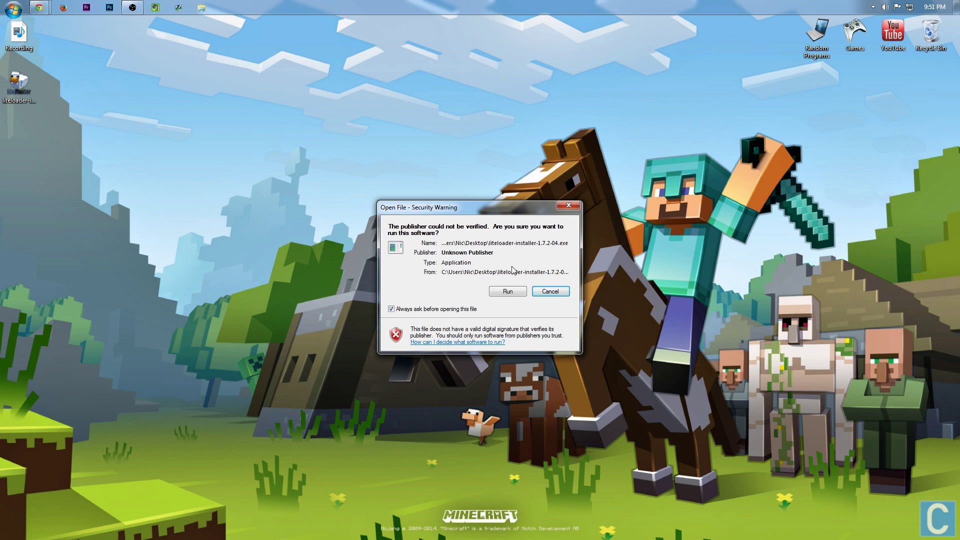
{"action": "left_click", "coordinate": [511, 287]}
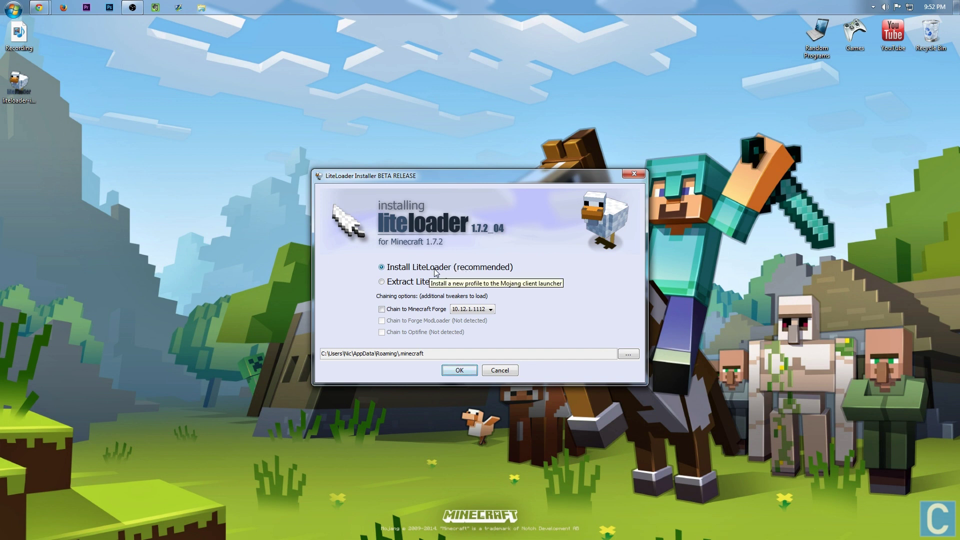
{"action": "left_click", "coordinate": [458, 370]}
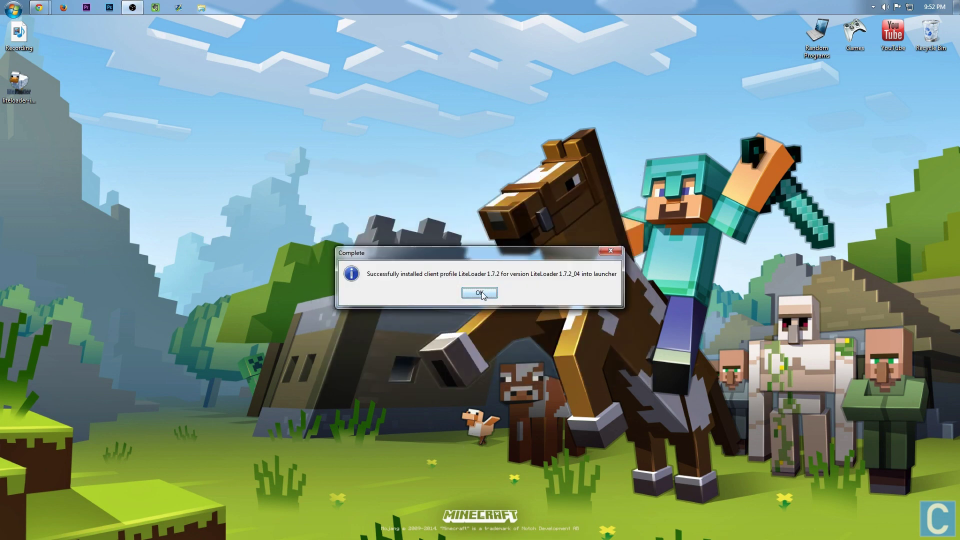
{"action": "left_click", "coordinate": [479, 293]}
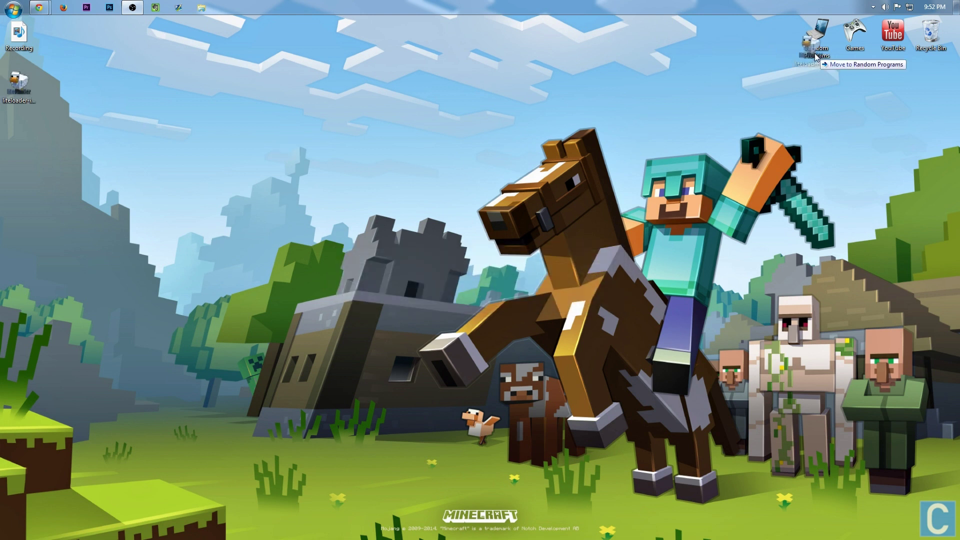
{"action": "left_click", "coordinate": [949, 26]}
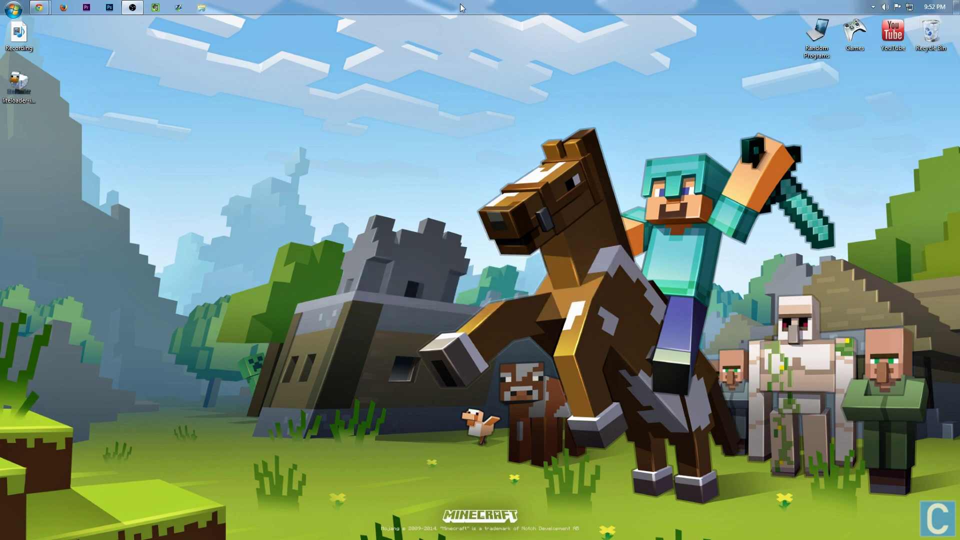
In Chrome, close the LiteLoader page and download WorldEditWrapper version 1.1.5 for Minecraft 1.7.2 from its forum thread.
{"action": "mouse_move", "coordinate": [39, 7]}
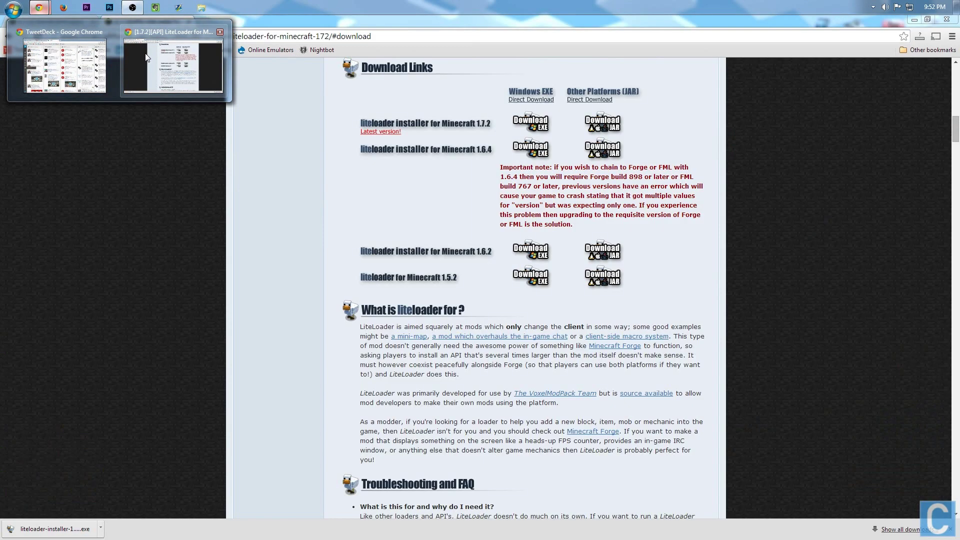
{"action": "left_click", "coordinate": [172, 65]}
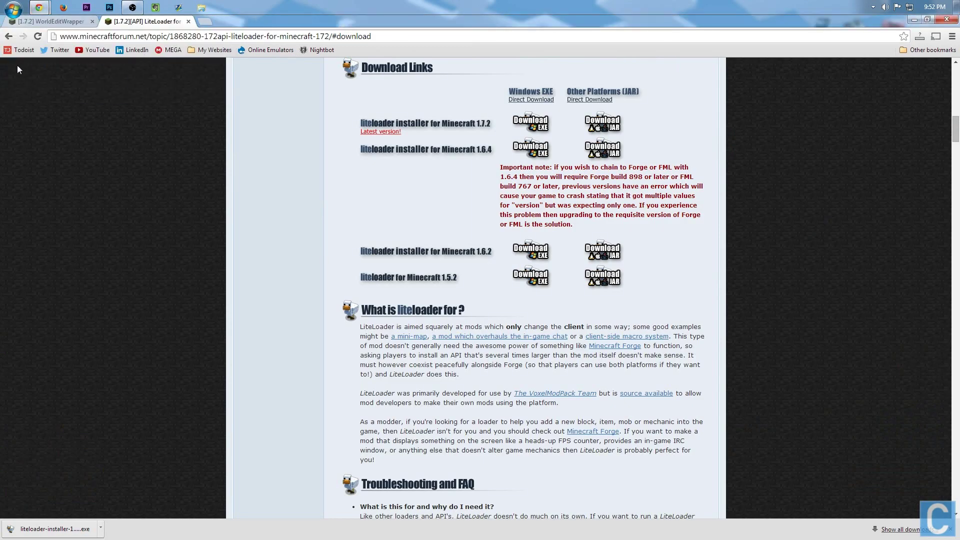
{"action": "left_click", "coordinate": [188, 22]}
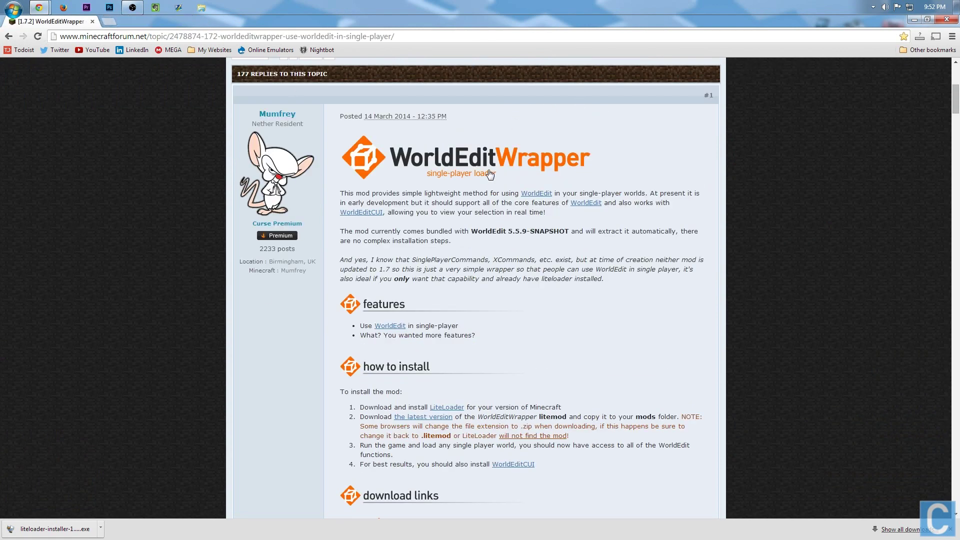
{"action": "scroll", "coordinate": [464, 205], "scroll_direction": "down", "scroll_amount": 2}
{"action": "scroll", "coordinate": [464, 206], "scroll_direction": "down", "scroll_amount": 4}
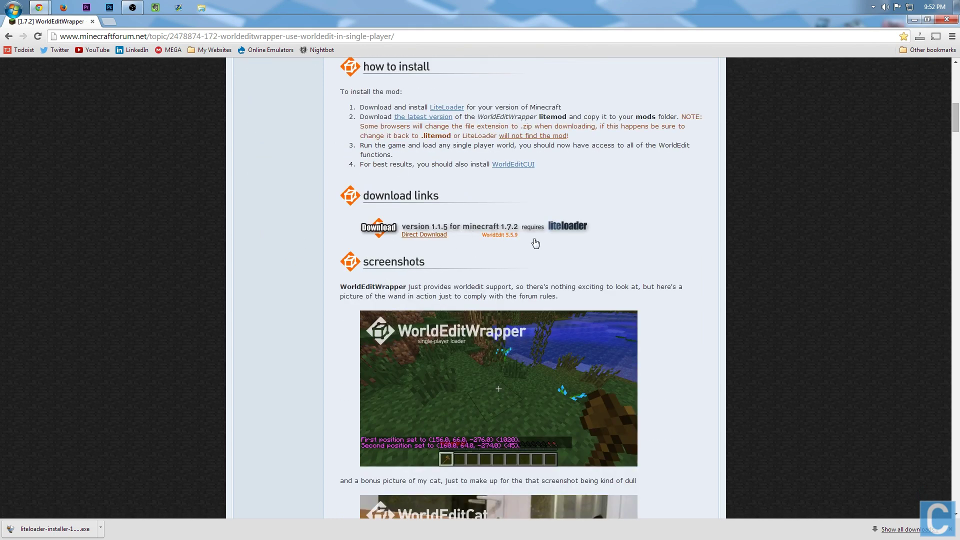
{"action": "left_click", "coordinate": [410, 237]}
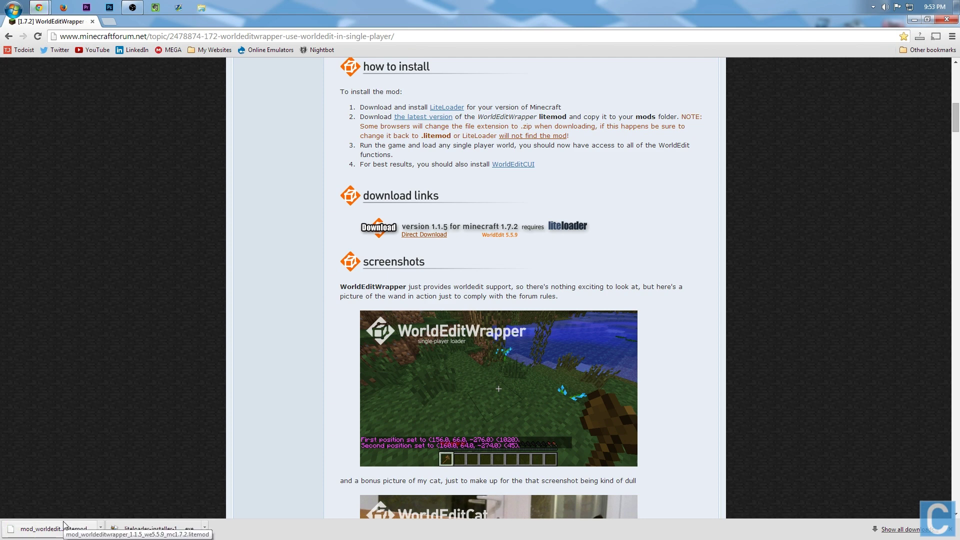
{"action": "left_click", "coordinate": [914, 19]}
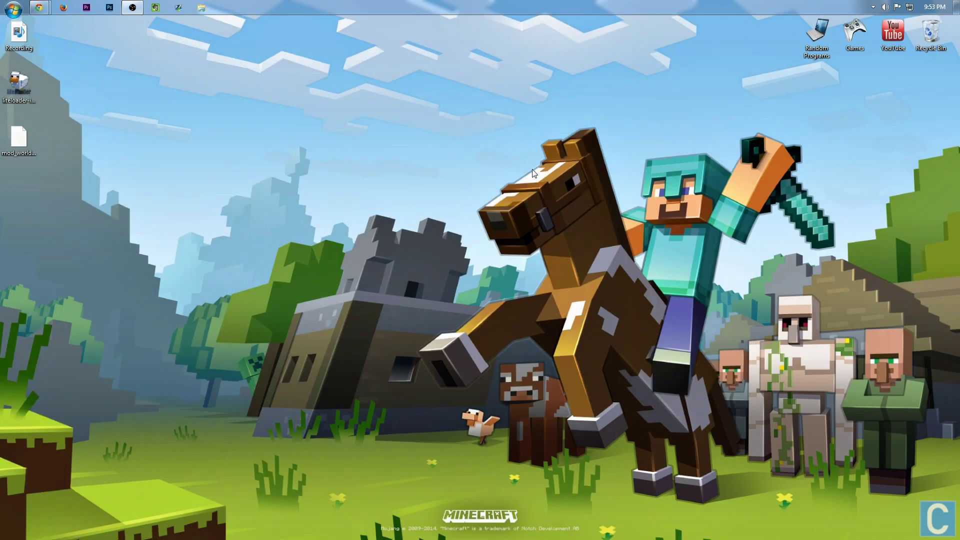
Move the downloaded WorldEditWrapper litemod file from the desktop into the mods folder of .minecraft under %appdata%.
{"action": "key", "text": "super+r"}
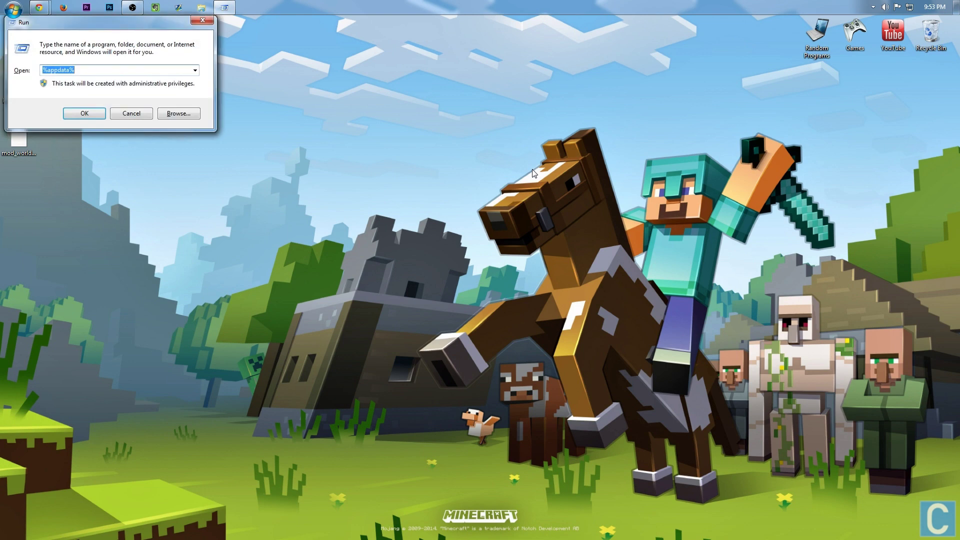
{"action": "key", "text": "Return"}
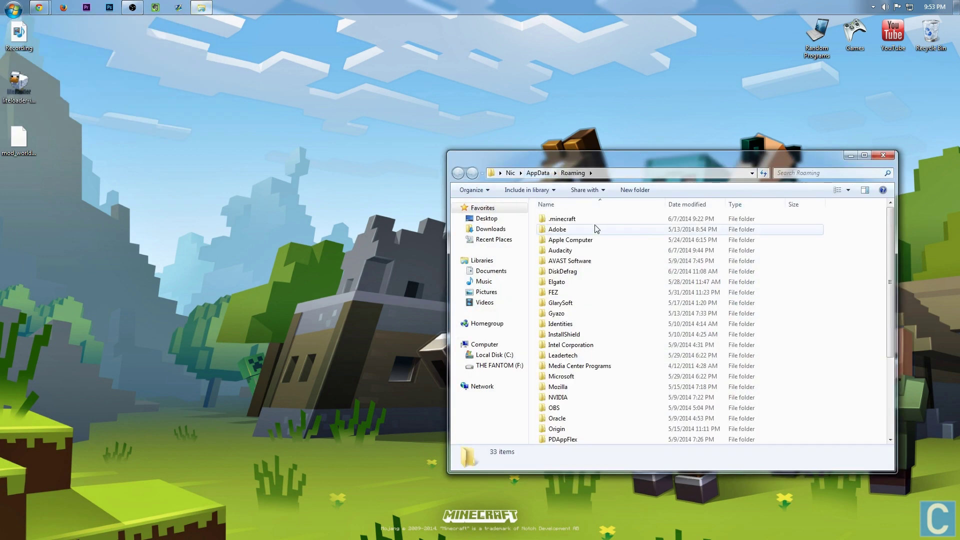
{"action": "double_click", "coordinate": [584, 220]}
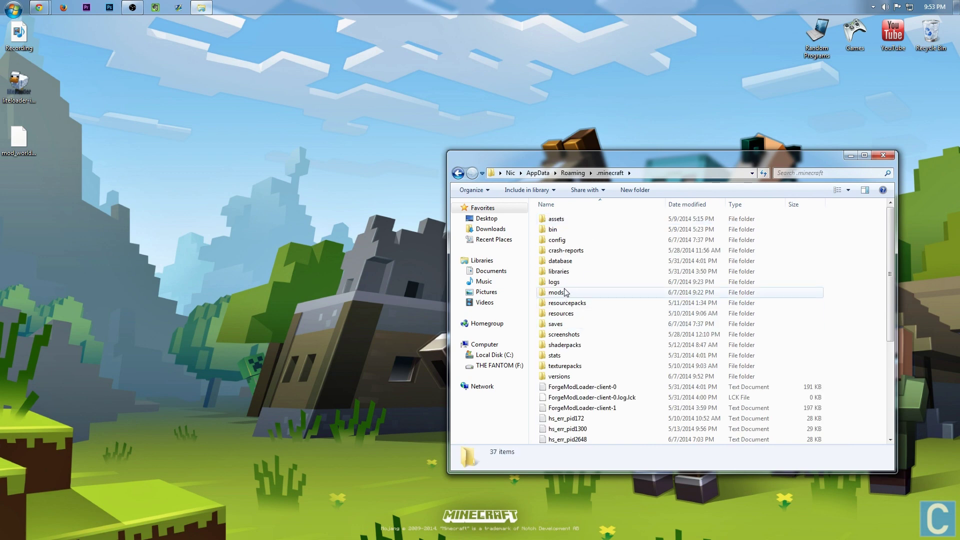
{"action": "left_click", "coordinate": [19, 155]}
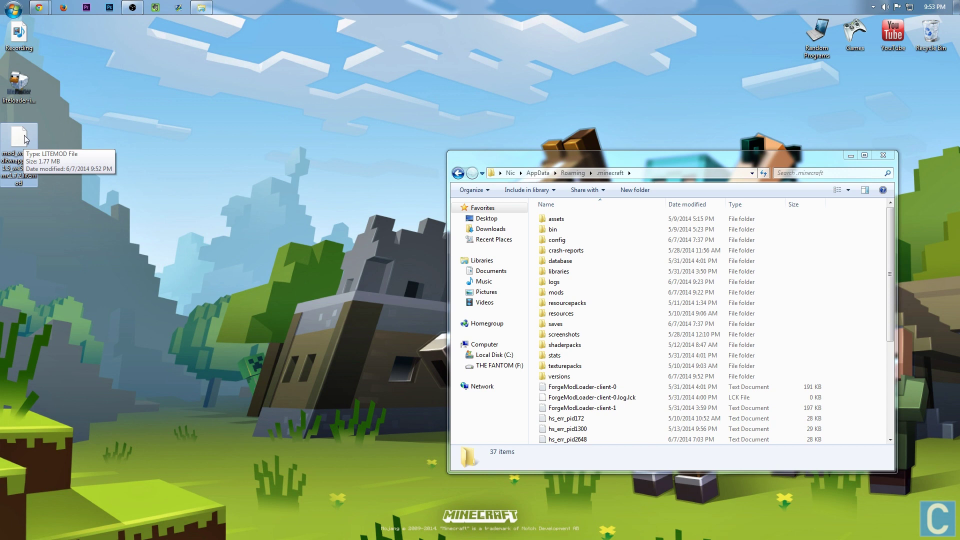
{"action": "left_click_drag", "start_coordinate": [25, 143], "coordinate": [583, 294]}
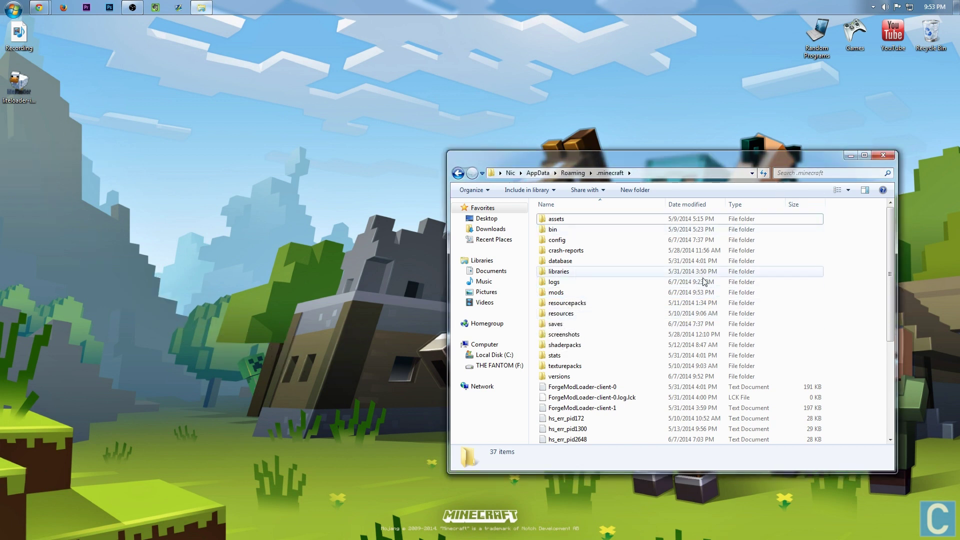
{"action": "left_click", "coordinate": [883, 155]}
Open the Minecraft Launcher and save the current profile with its version set to release 1.7.2-LiteLoader1.7.2.
{"action": "double_click", "coordinate": [859, 55]}
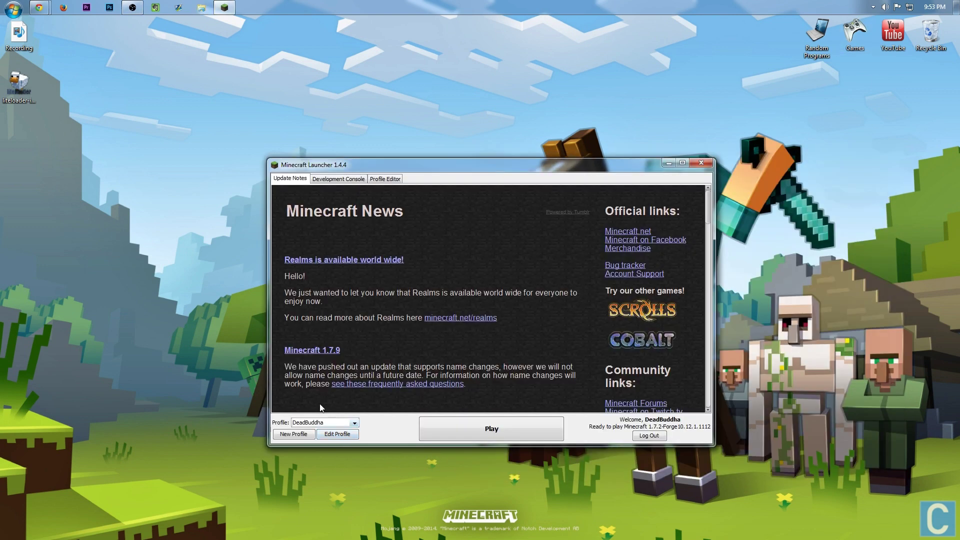
{"action": "left_click", "coordinate": [344, 436]}
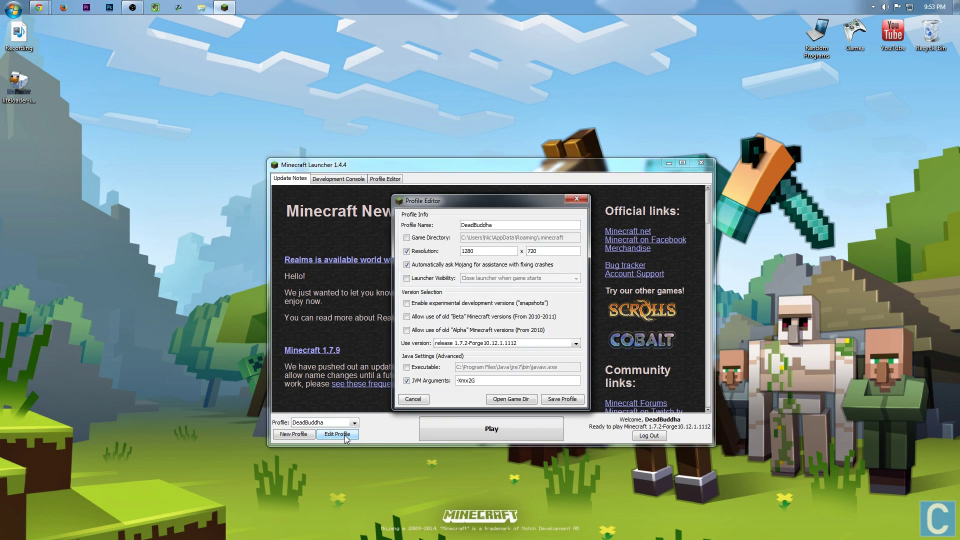
{"action": "left_click", "coordinate": [482, 345]}
{"action": "scroll", "coordinate": [481, 370], "scroll_direction": "up", "scroll_amount": 5}
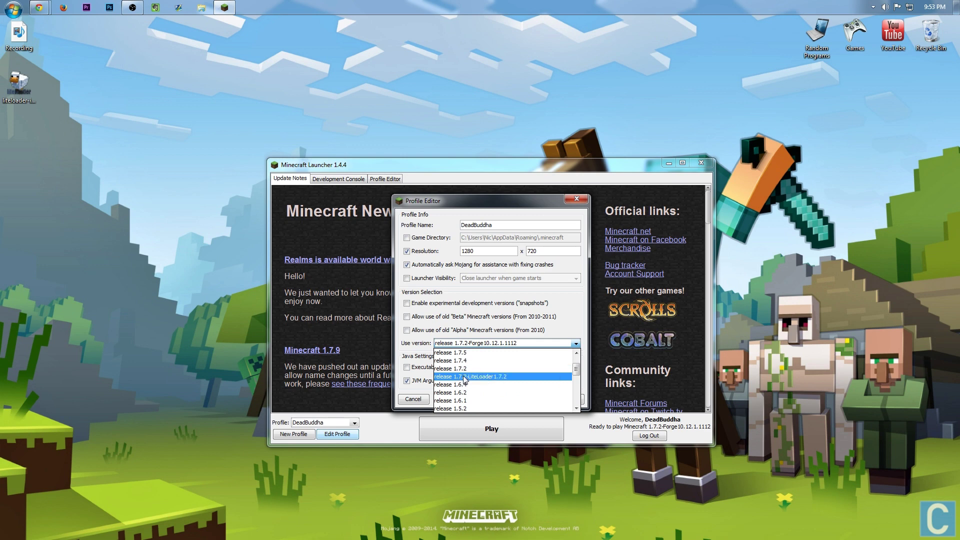
{"action": "left_click", "coordinate": [465, 376]}
{"action": "left_click", "coordinate": [563, 399]}
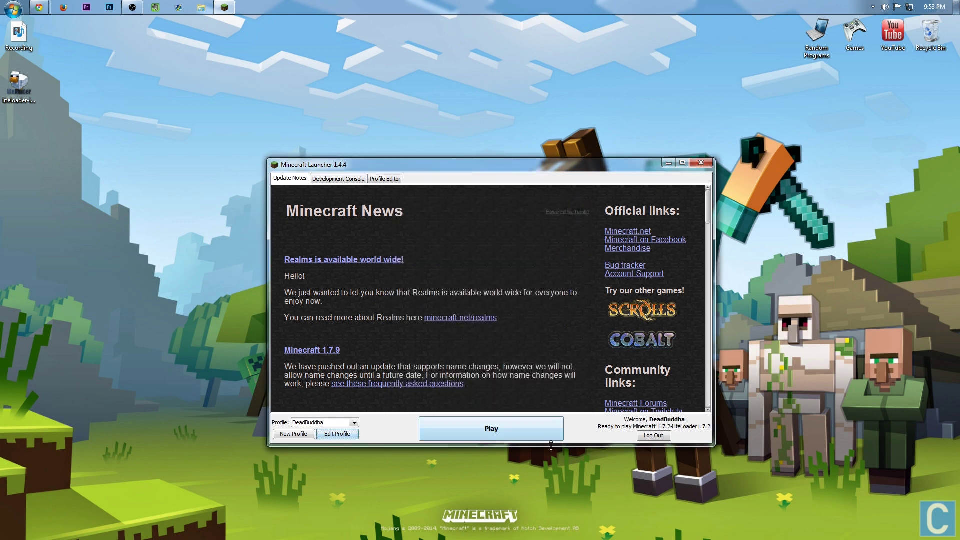
Launch Minecraft from the launcher and load the singleplayer world "CTV Craft".
{"action": "left_click", "coordinate": [490, 428]}
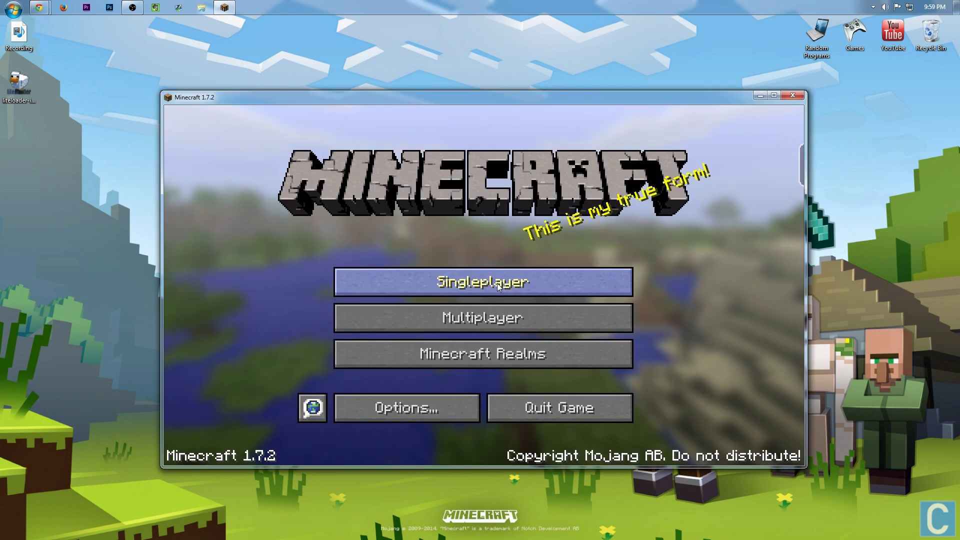
{"action": "left_click", "coordinate": [497, 283]}
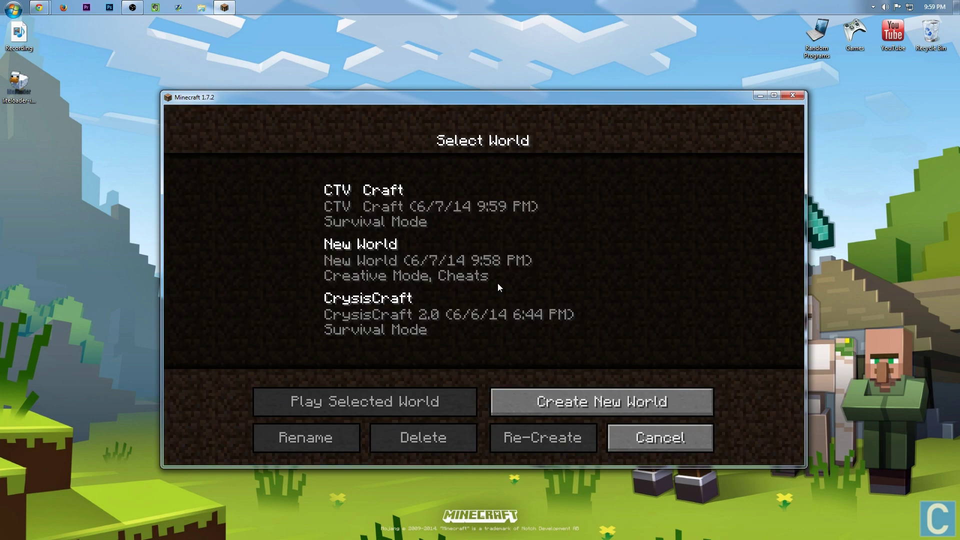
{"action": "double_click", "coordinate": [428, 226]}
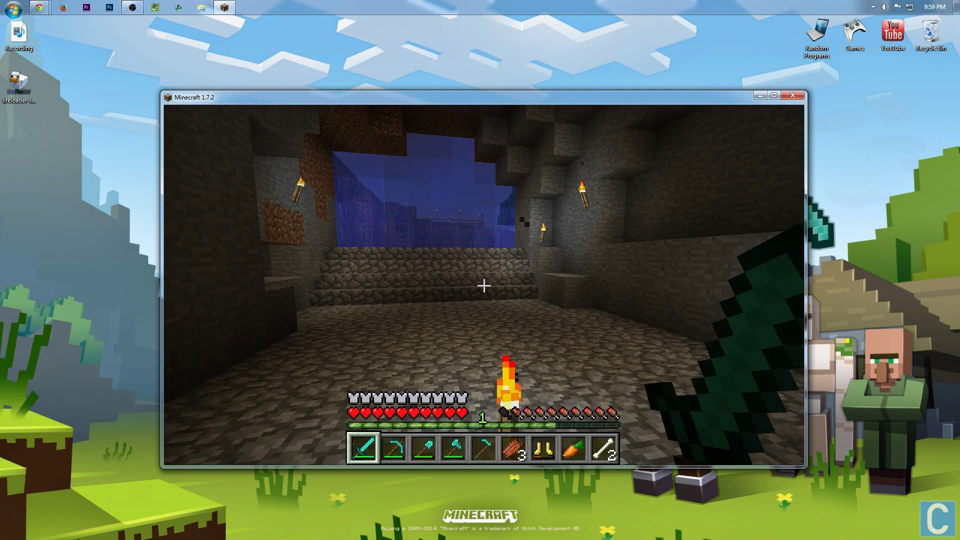
{"action": "mouse_move", "coordinate": [484, 286]}
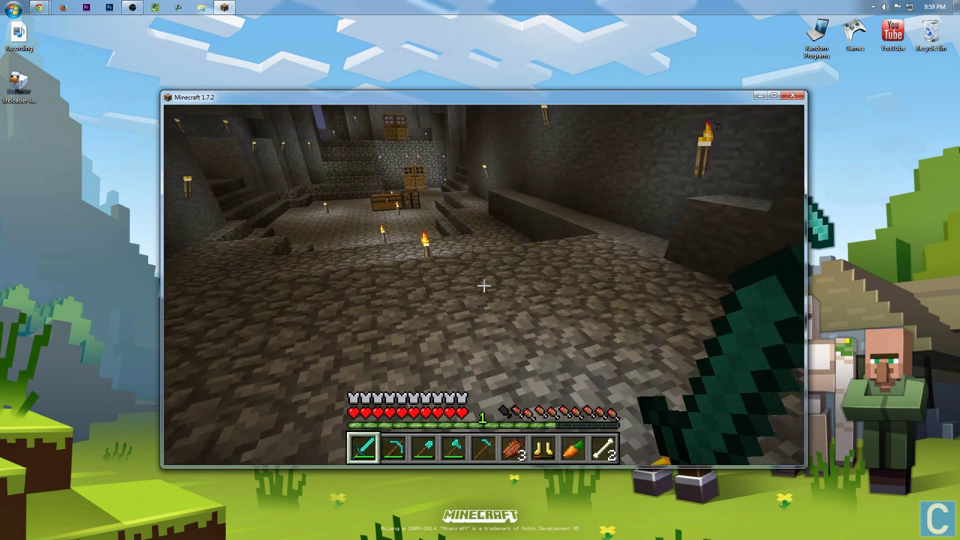
Pause the game and look through the command list on the WorldEdit Reference wiki page in Chrome.
{"action": "key", "text": "Escape"}
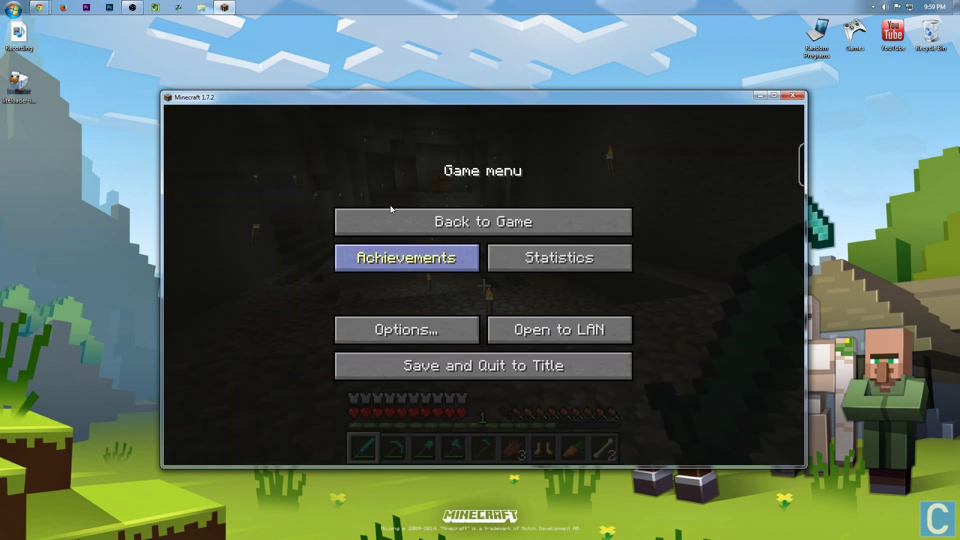
{"action": "mouse_move", "coordinate": [39, 7]}
{"action": "left_click", "coordinate": [170, 65]}
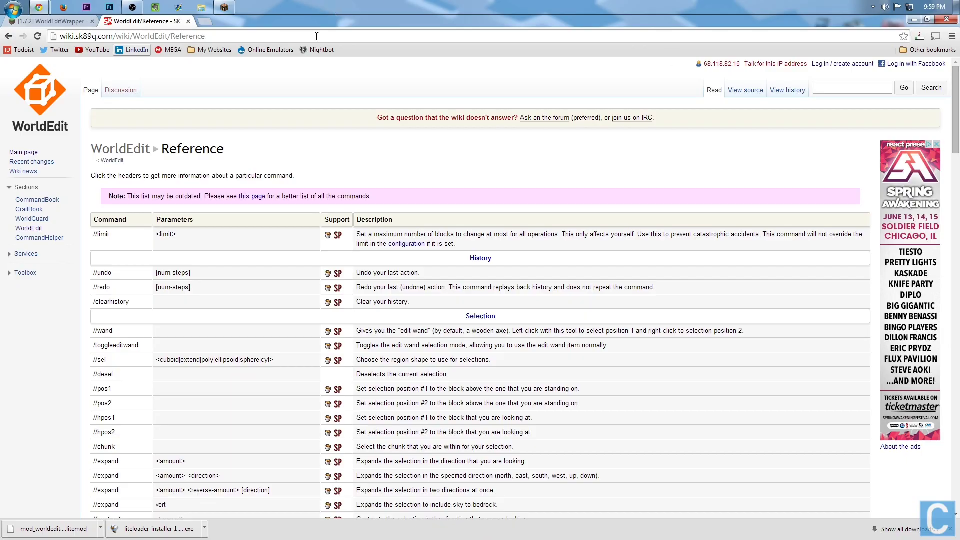
{"action": "scroll", "coordinate": [390, 231], "scroll_direction": "down", "scroll_amount": 8}
{"action": "scroll", "coordinate": [371, 156], "scroll_direction": "down", "scroll_amount": 20}
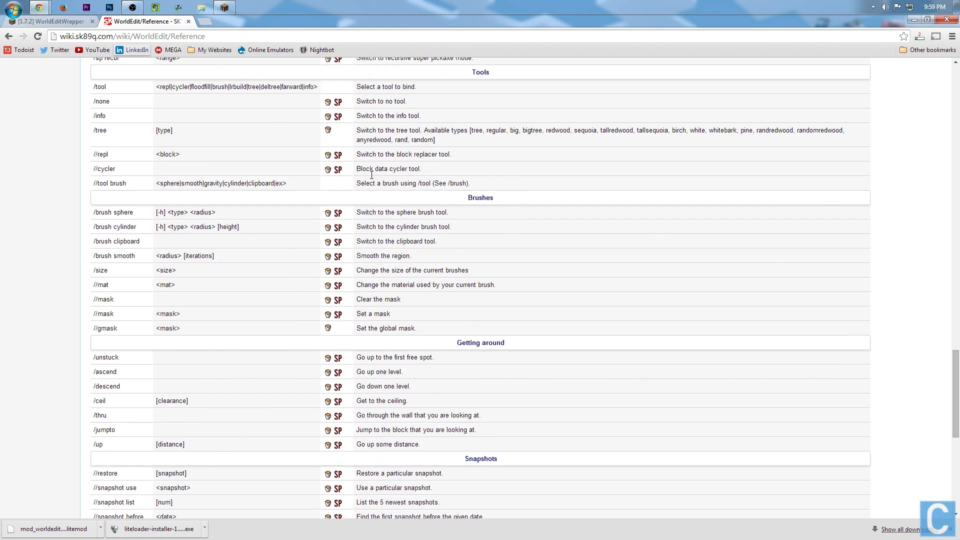
{"action": "scroll", "coordinate": [394, 203], "scroll_direction": "up", "scroll_amount": 5}
{"action": "scroll", "coordinate": [394, 203], "scroll_direction": "up", "scroll_amount": 20}
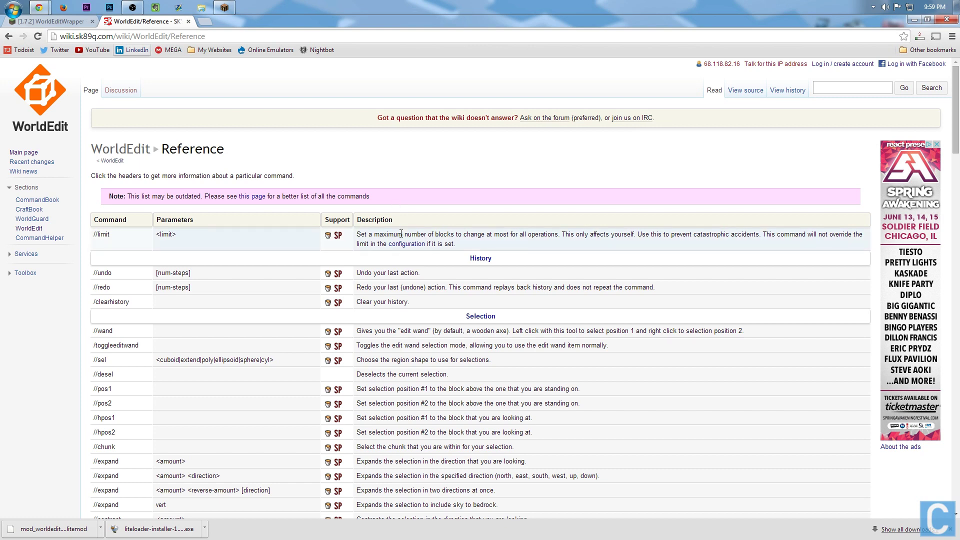
{"action": "scroll", "coordinate": [382, 308], "scroll_direction": "down", "scroll_amount": 1}
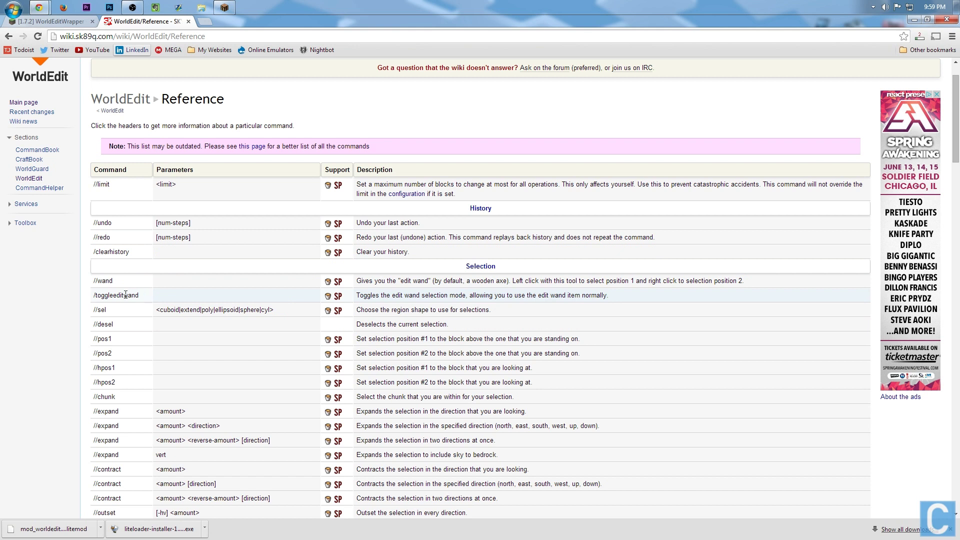
Copy the /toggleeditwand command from the WorldEdit Reference page, switch back to Minecraft and run it in the game chat.
{"action": "left_click_drag", "start_coordinate": [143, 298], "coordinate": [98, 297]}
{"action": "left_click", "coordinate": [40, 7]}
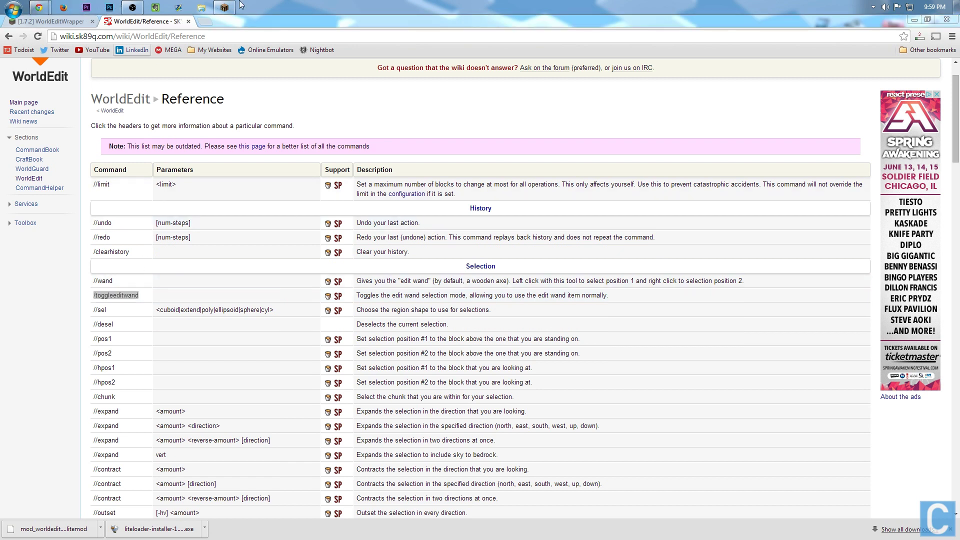
{"action": "left_click", "coordinate": [226, 7]}
{"action": "left_click", "coordinate": [457, 213]}
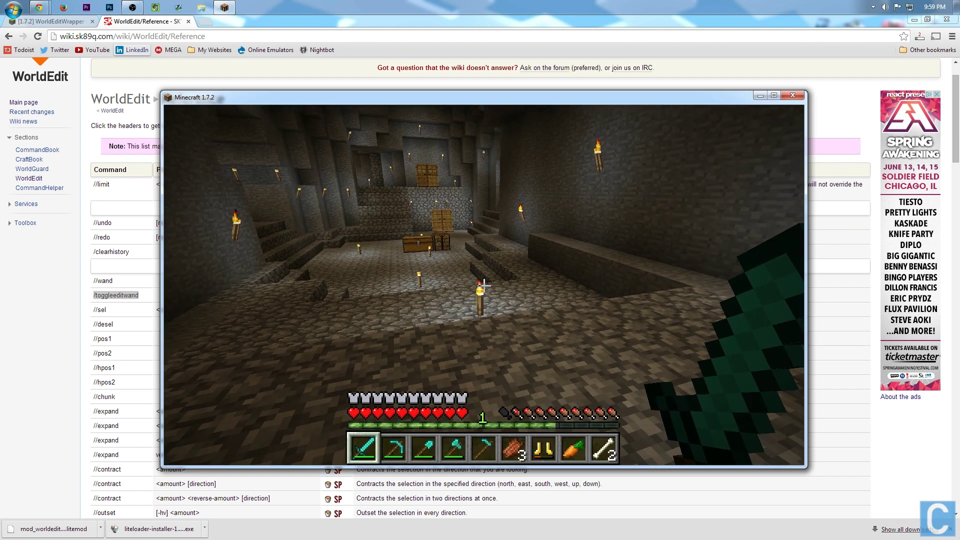
{"action": "key", "text": "t"}
{"action": "type", "text": "/toggleeditwand"}
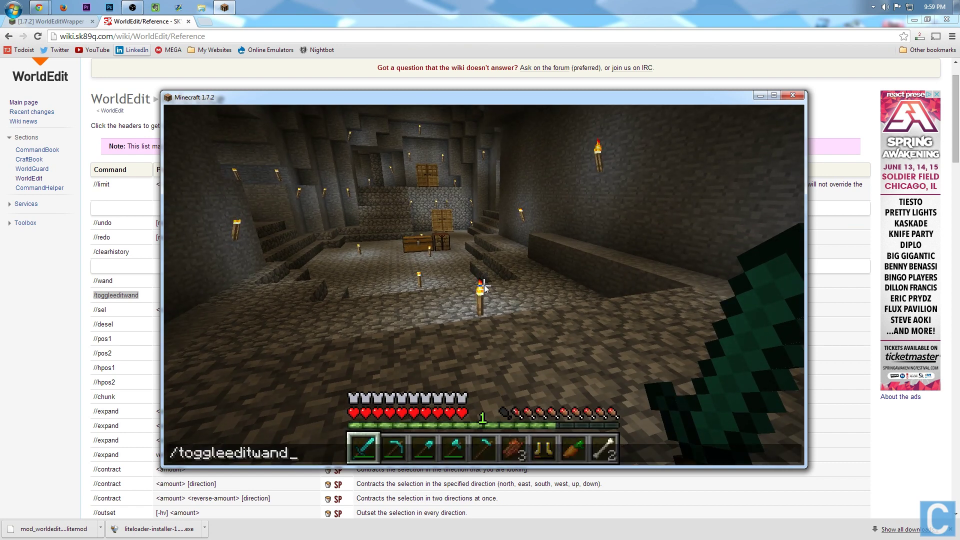
{"action": "key", "text": "Return"}
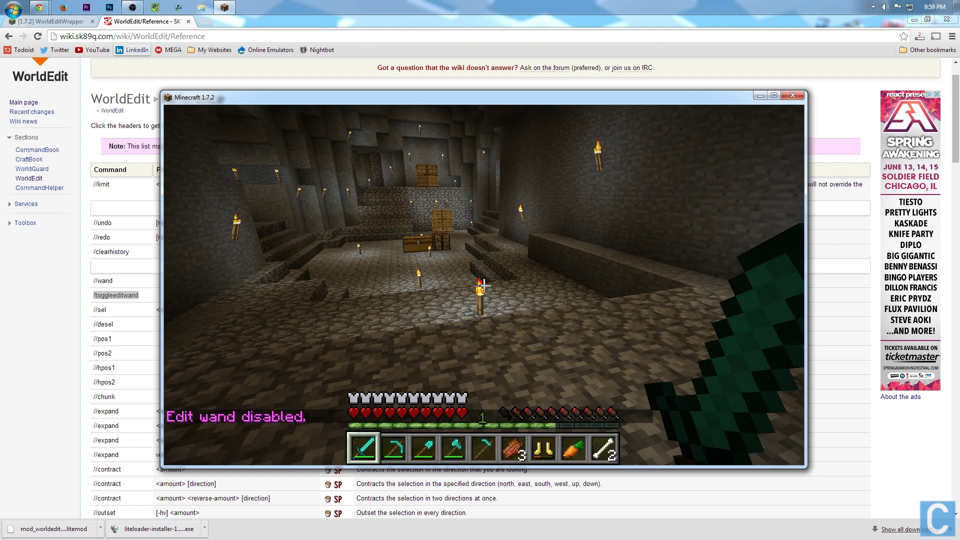
Run /toggleeditwand a second time in the game chat to switch the edit wand back on.
{"action": "key", "text": "t"}
{"action": "type", "text": "/toggleeditwand"}
{"action": "key", "text": "Return"}
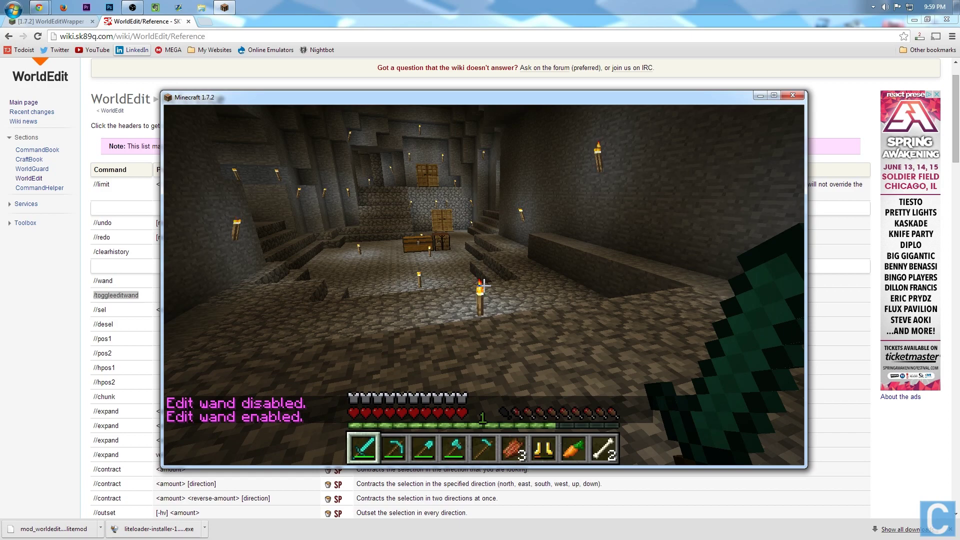
Switch to the WorldEdit Reference page in Chrome and look through its command sections, from region operations to scripting and general commands.
{"action": "key", "text": "e"}
{"action": "key", "text": "alt+Tab"}
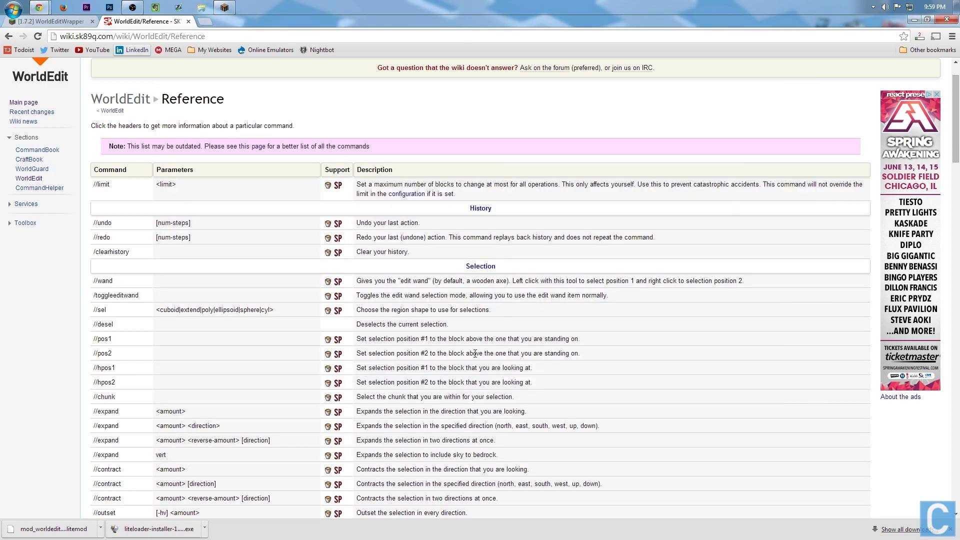
{"action": "scroll", "coordinate": [424, 304], "scroll_direction": "down", "scroll_amount": 1}
{"action": "scroll", "coordinate": [424, 303], "scroll_direction": "up", "scroll_amount": 2}
{"action": "scroll", "coordinate": [424, 304], "scroll_direction": "down", "scroll_amount": 10}
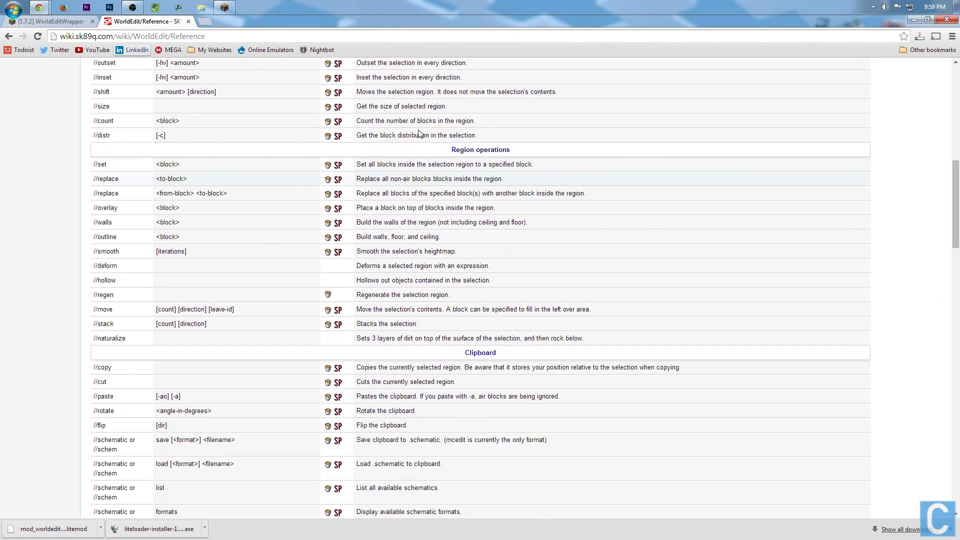
{"action": "scroll", "coordinate": [399, 252], "scroll_direction": "up", "scroll_amount": 10}
{"action": "scroll", "coordinate": [399, 253], "scroll_direction": "down", "scroll_amount": 20}
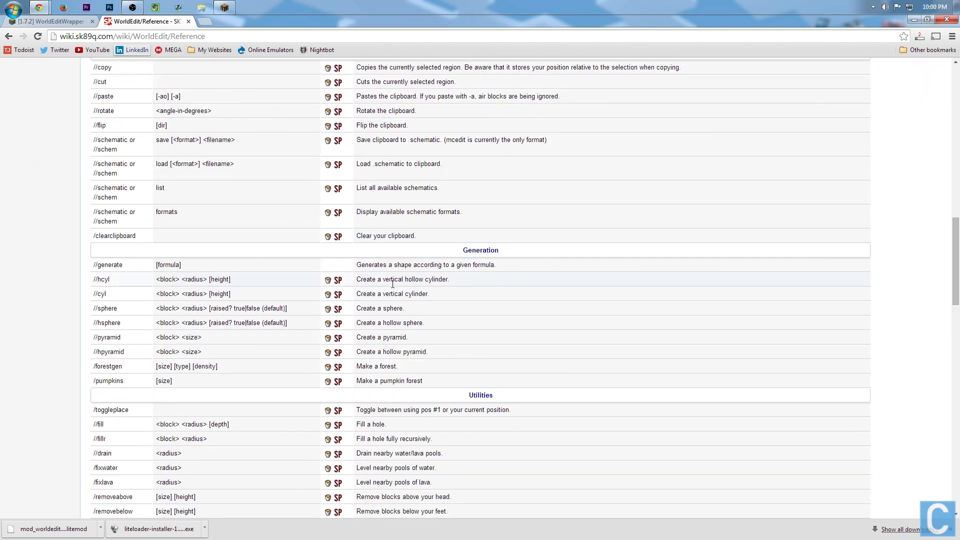
{"action": "scroll", "coordinate": [400, 278], "scroll_direction": "up", "scroll_amount": 3}
{"action": "scroll", "coordinate": [345, 320], "scroll_direction": "down", "scroll_amount": 7}
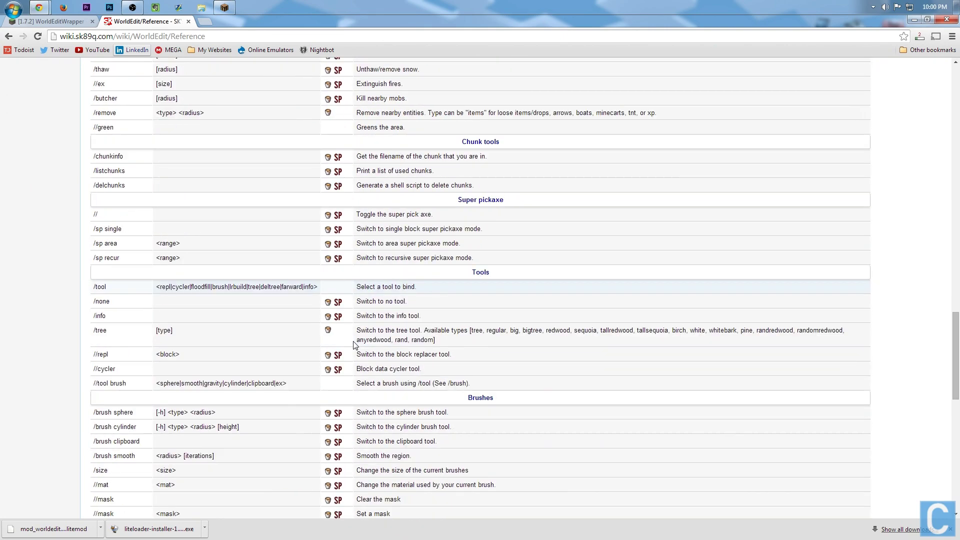
{"action": "scroll", "coordinate": [334, 333], "scroll_direction": "down", "scroll_amount": 6}
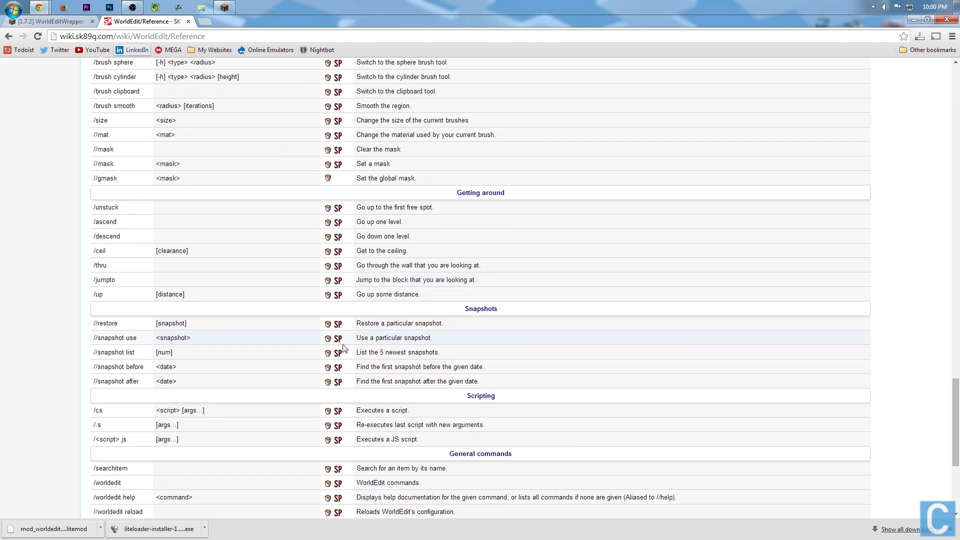
{"action": "scroll", "coordinate": [349, 342], "scroll_direction": "up", "scroll_amount": 7}
{"action": "scroll", "coordinate": [349, 341], "scroll_direction": "up", "scroll_amount": 9}
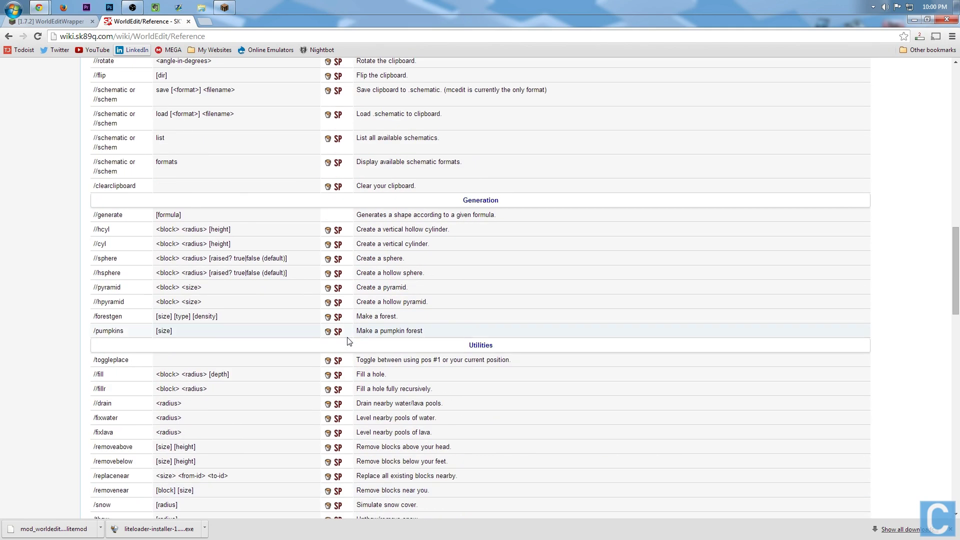